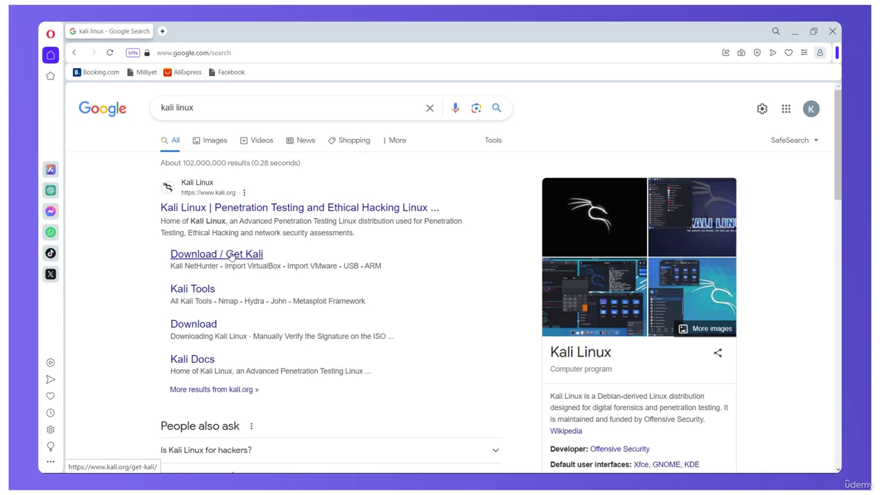
# Step: Go to the Installer Images section of kali.org's download page
pyautogui.click(231, 255)
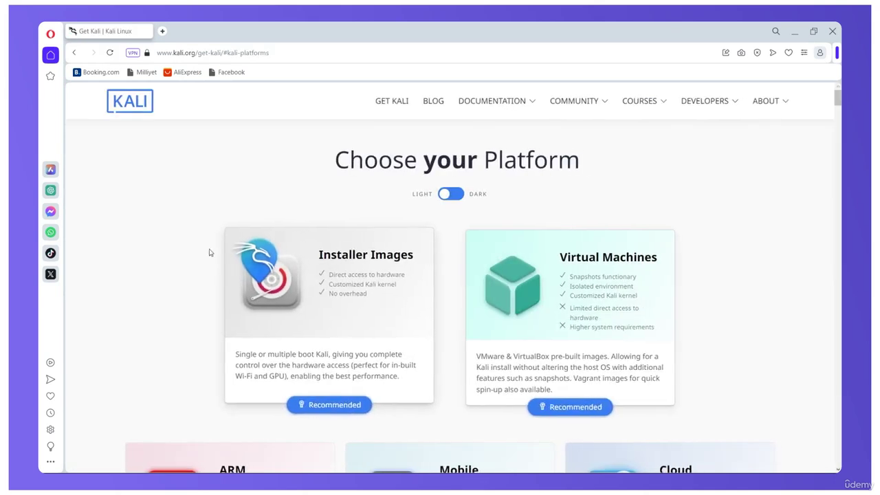
pyautogui.scroll(-1, 203, 247)
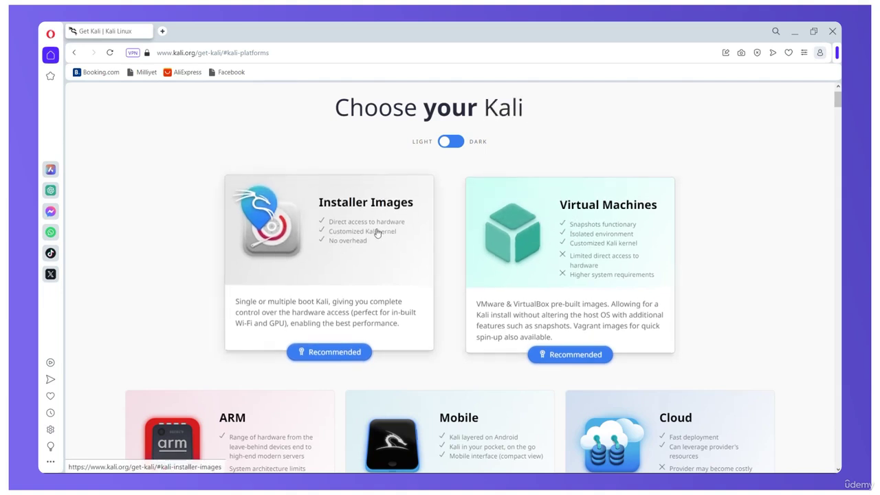
pyautogui.scroll(-1, 362, 208)
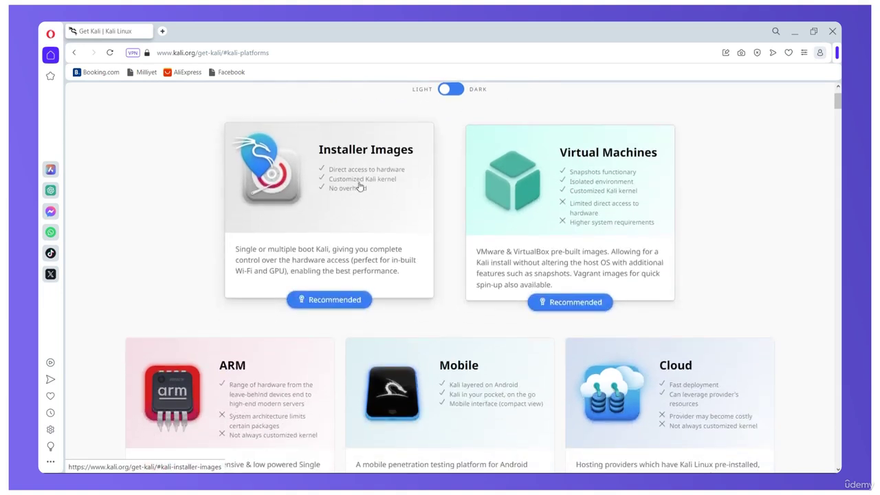
pyautogui.click(361, 186)
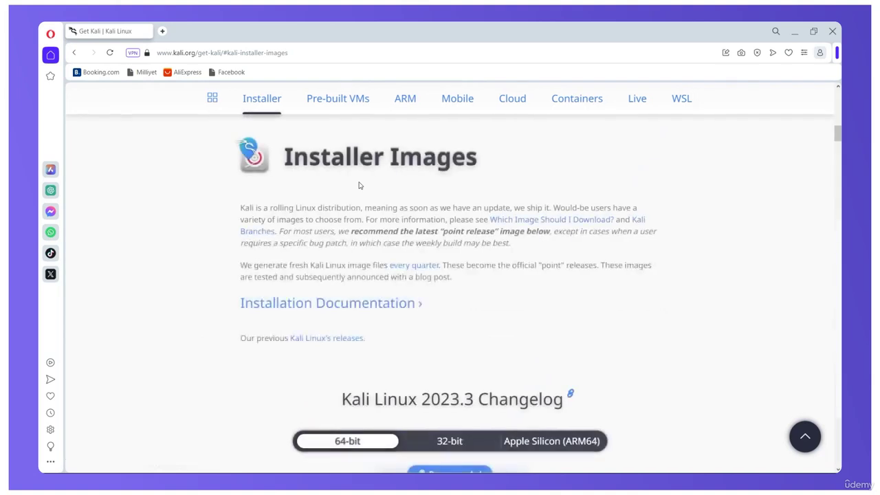
# Step: Download the recommended 64-bit Kali Linux 2023.3 installer ISO
pyautogui.scroll(-2, 363, 218)
pyautogui.scroll(-1, 364, 218)
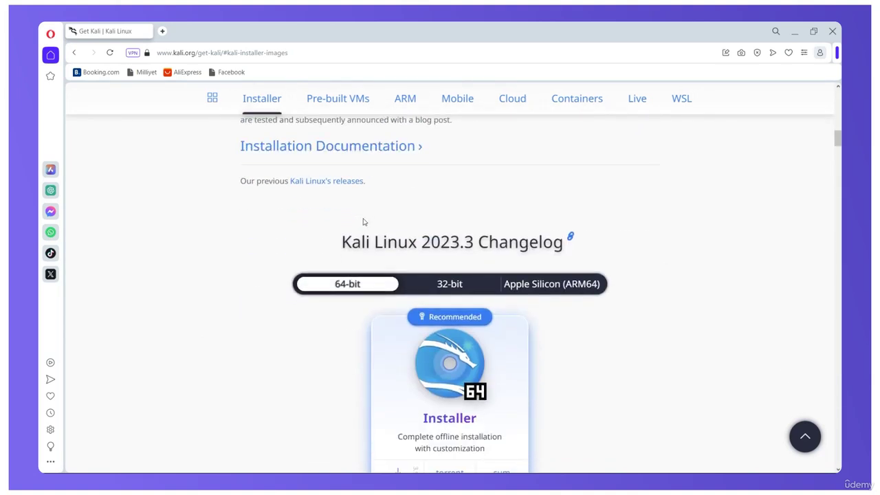
pyautogui.scroll(-2, 361, 222)
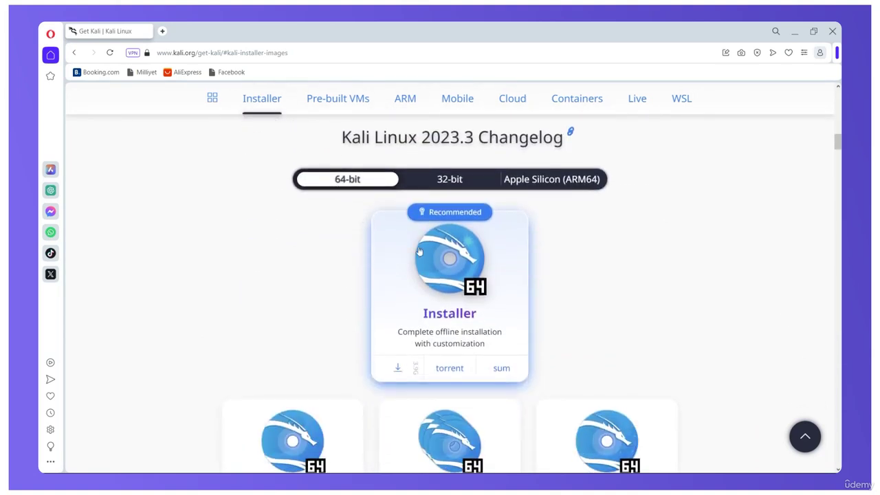
pyautogui.scroll(-2, 326, 275)
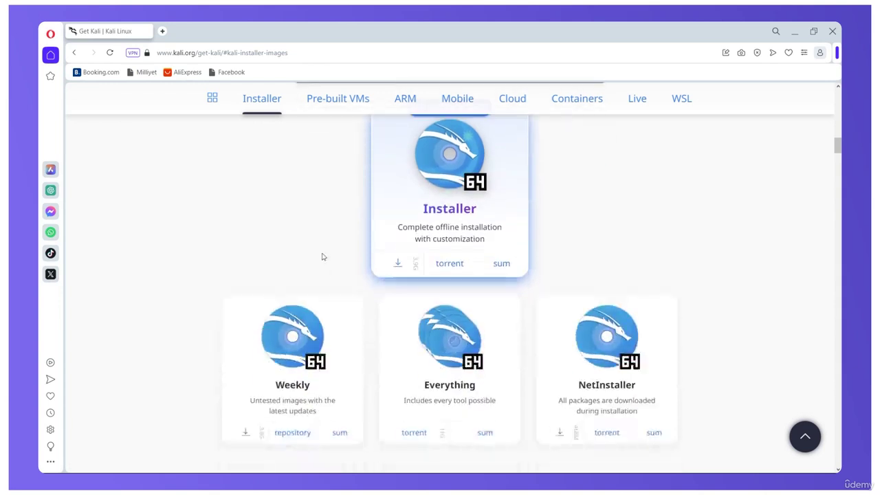
pyautogui.scroll(1, 325, 252)
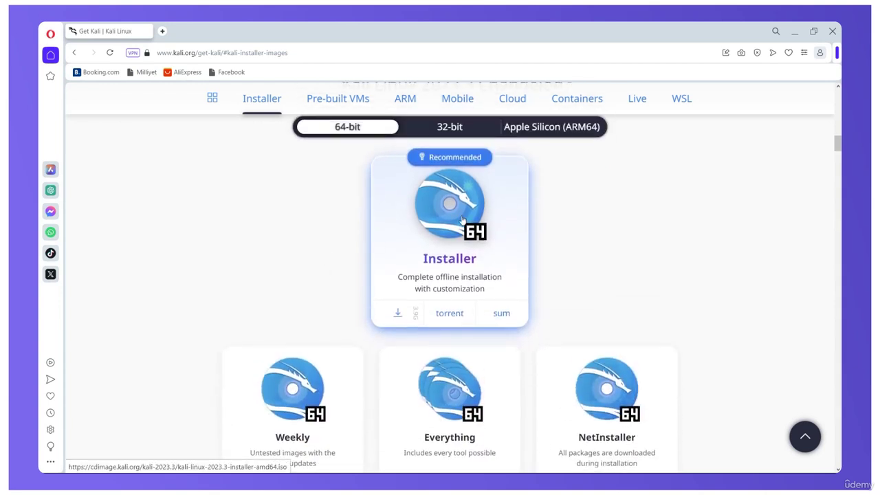
pyautogui.click(399, 315)
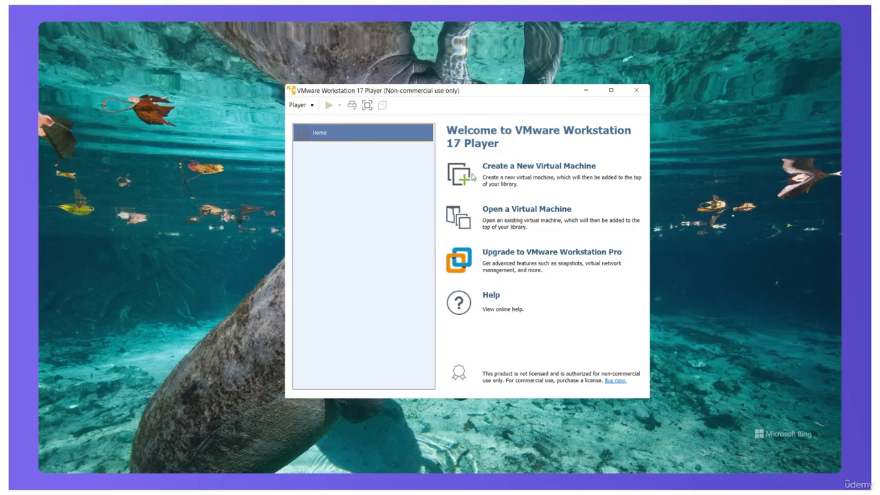
# Step: Launch the New Virtual Machine Wizard from the VMware Player home screen
pyautogui.click(525, 168)
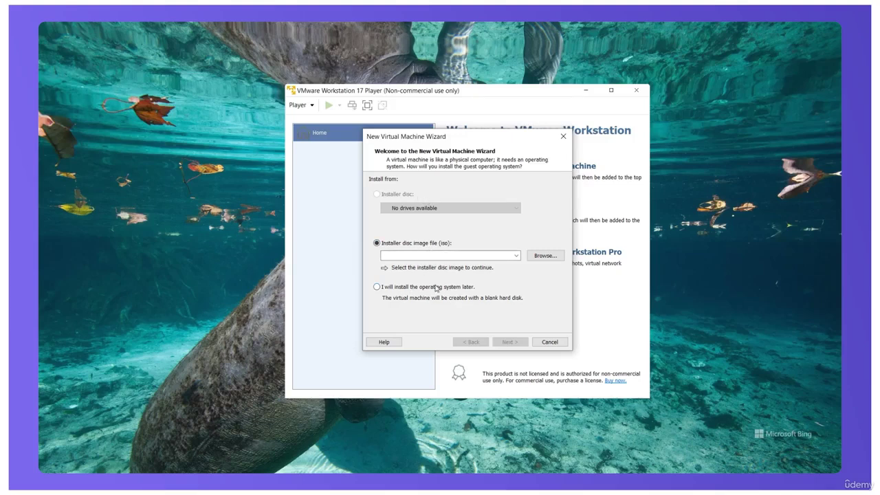
# Step: Use E:\Kali Linux Installer\kali-linux-2023.3-installer-amd64 ISO as the installer disc image
pyautogui.click(546, 256)
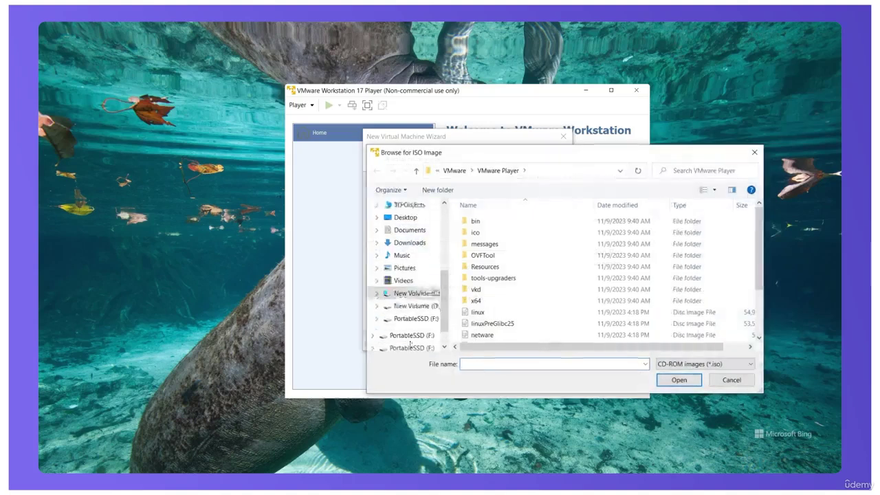
pyautogui.click(415, 305)
pyautogui.scroll(-5, 520, 301)
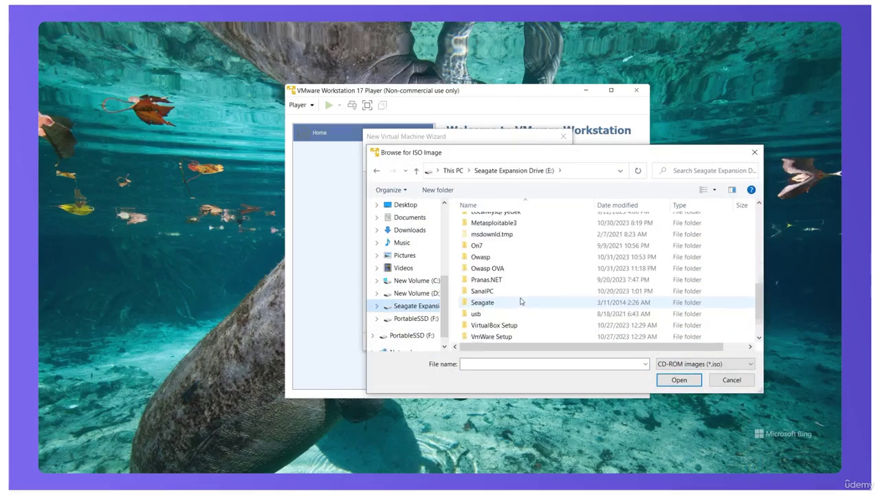
pyautogui.scroll(2, 521, 301)
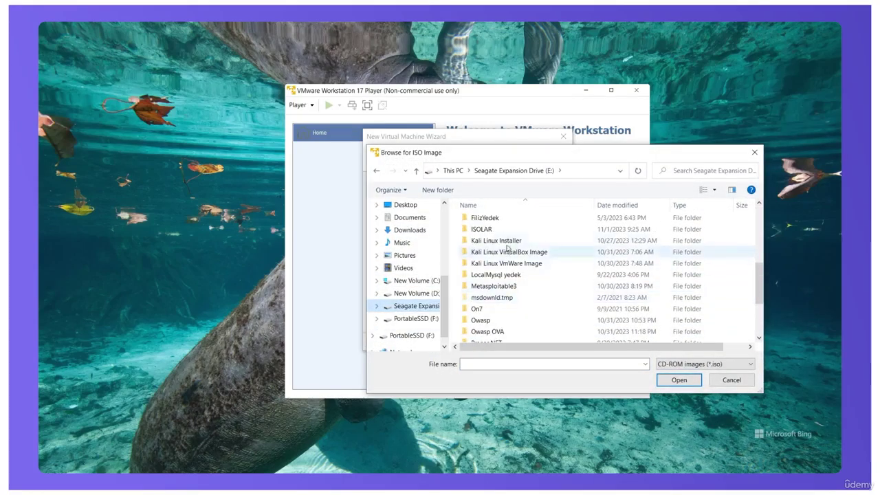
pyautogui.doubleClick(507, 241)
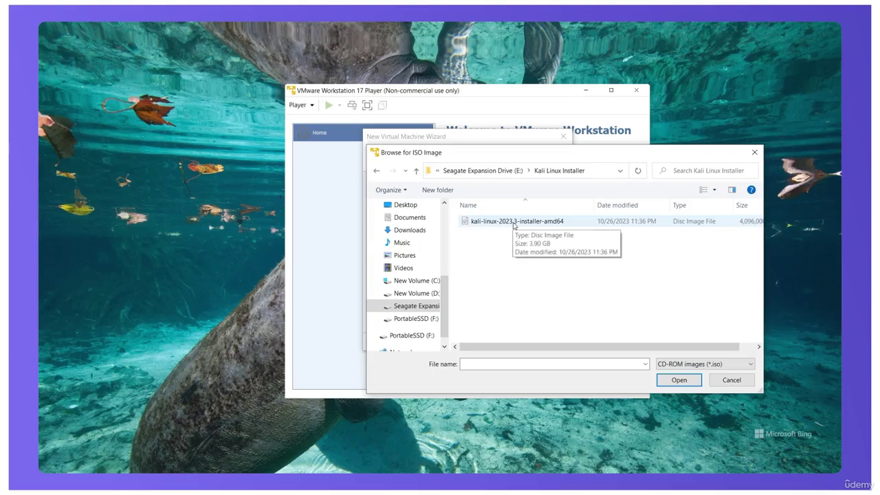
pyautogui.doubleClick(514, 222)
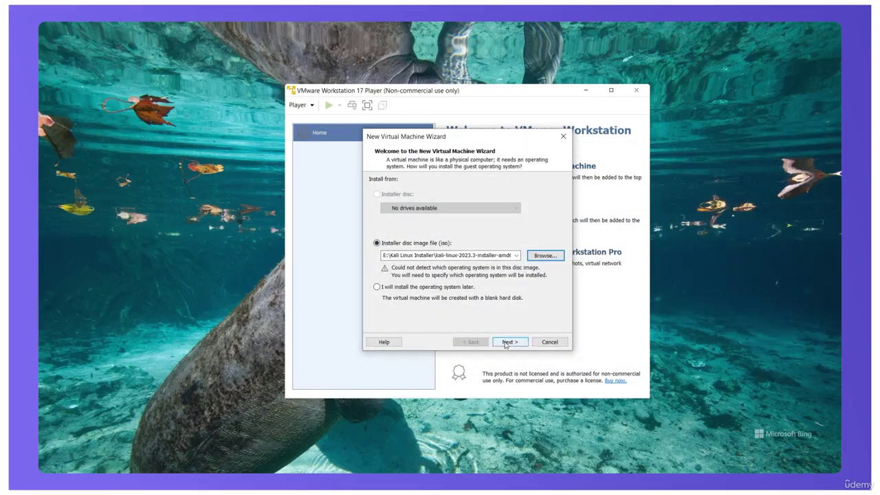
pyautogui.click(506, 344)
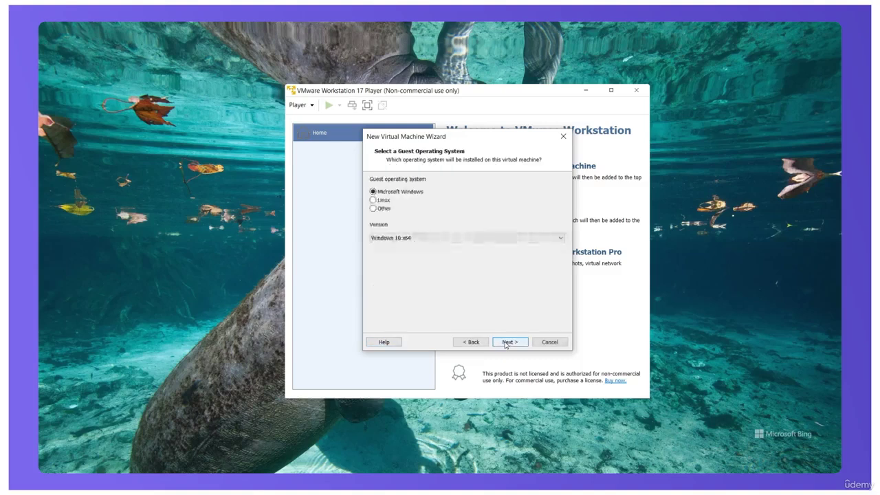
# Step: Set the guest operating system to Linux, version Ubuntu 64-bit
pyautogui.click(383, 200)
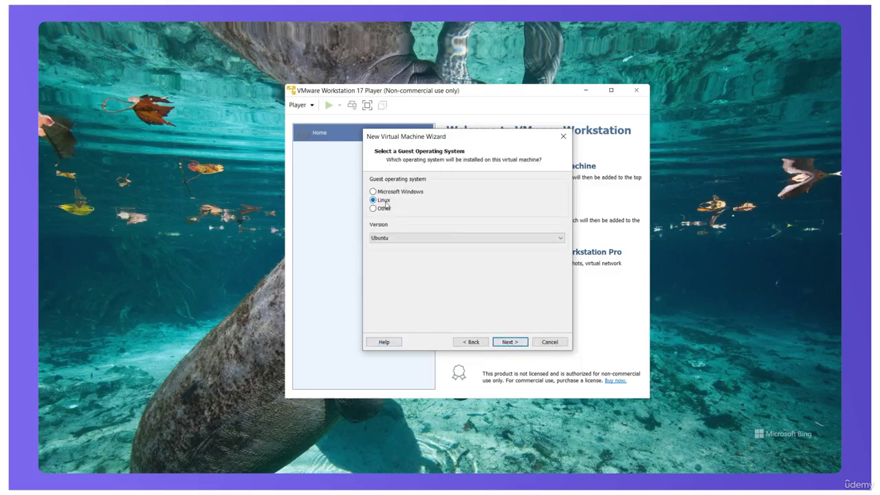
pyautogui.click(448, 238)
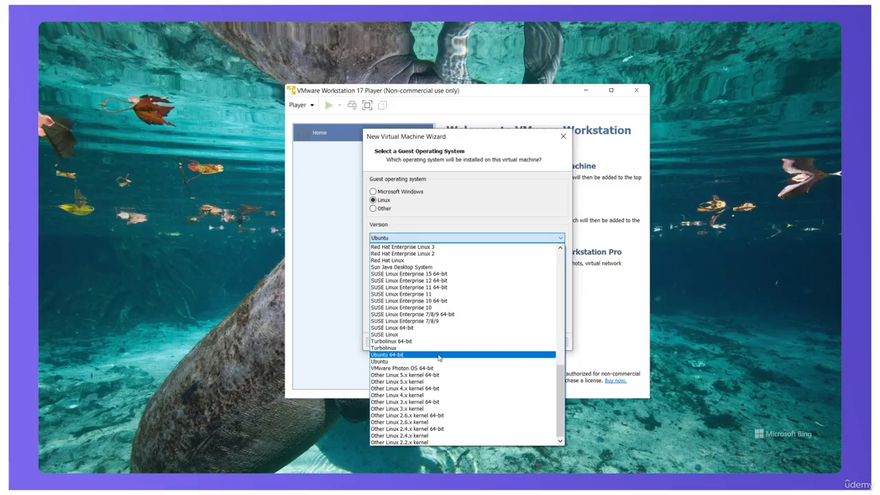
pyautogui.click(432, 355)
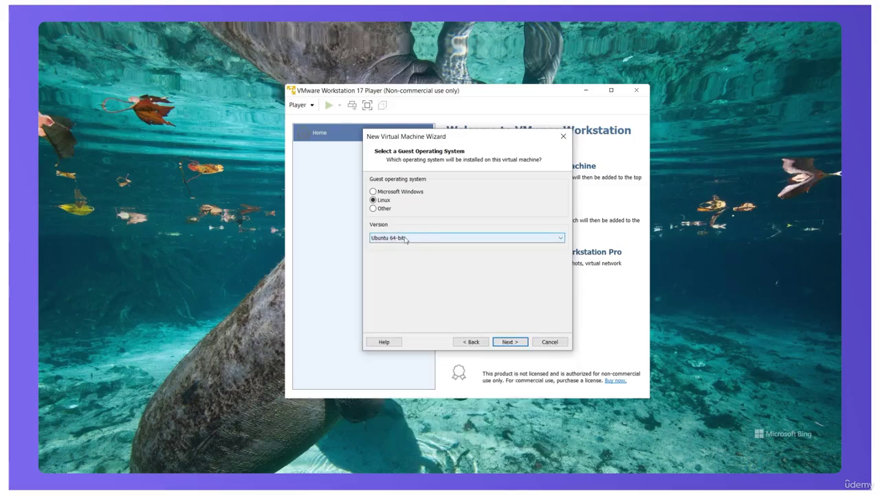
pyautogui.click(509, 342)
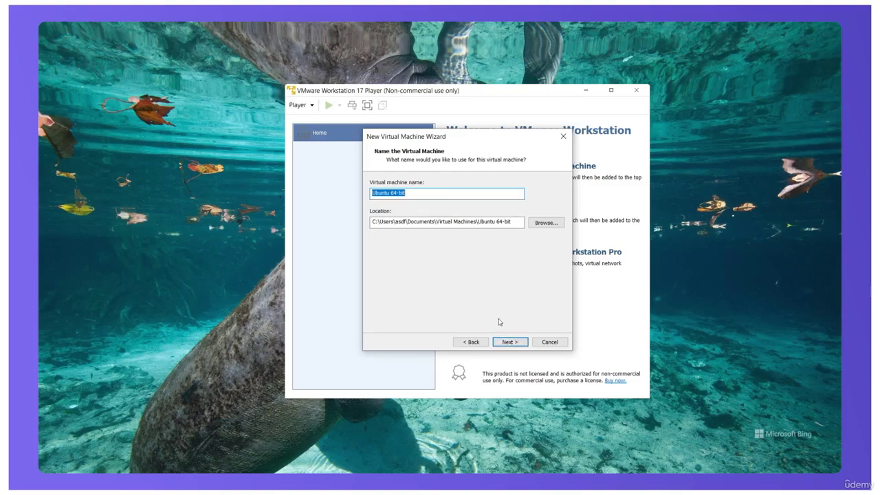
# Step: Replace the default virtual machine name with Kali
pyautogui.click(407, 194)
pyautogui.press('BackSpace')
pyautogui.press('BackSpace')
pyautogui.press('BackSpace')
pyautogui.press('BackSpace')
pyautogui.press('BackSpace')
pyautogui.press('BackSpace')
pyautogui.press('BackSpace')
pyautogui.press('BackSpace')
pyautogui.press('BackSpace')
pyautogui.press('BackSpace')
pyautogui.press('BackSpace')
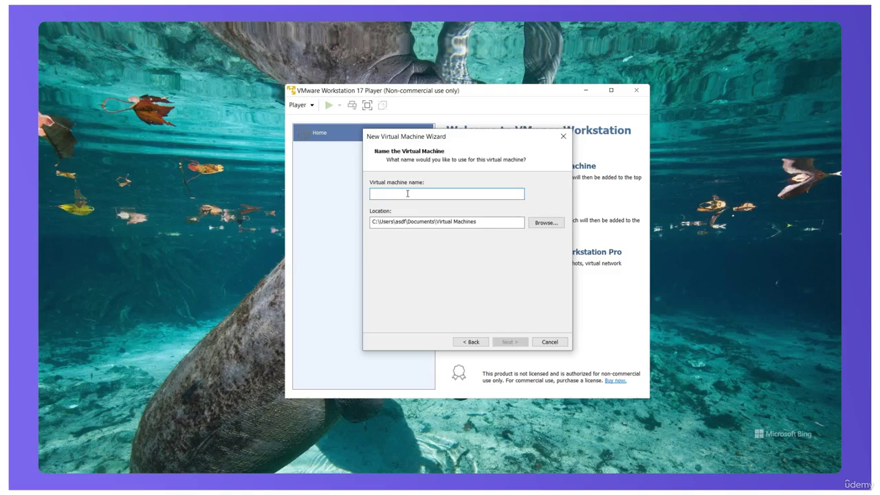
pyautogui.write('Kali')
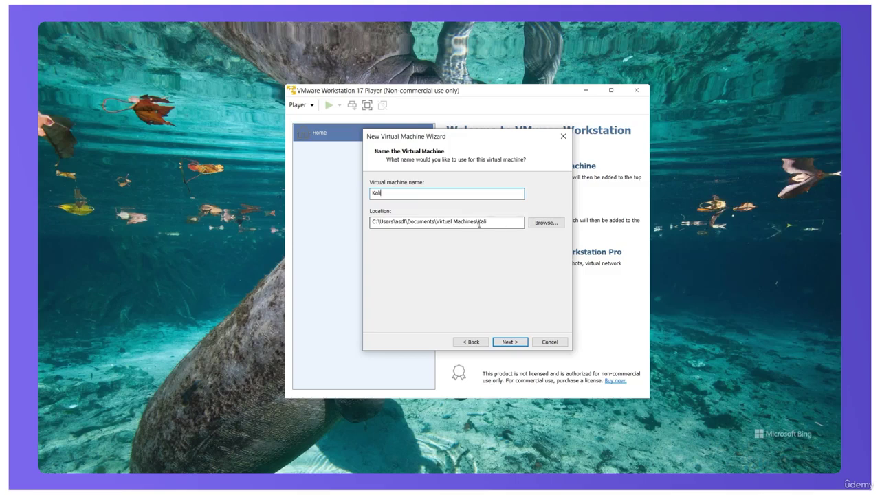
# Step: Set the VM location to F:\VMs\Kali on the PortableSSD drive
pyautogui.click(545, 222)
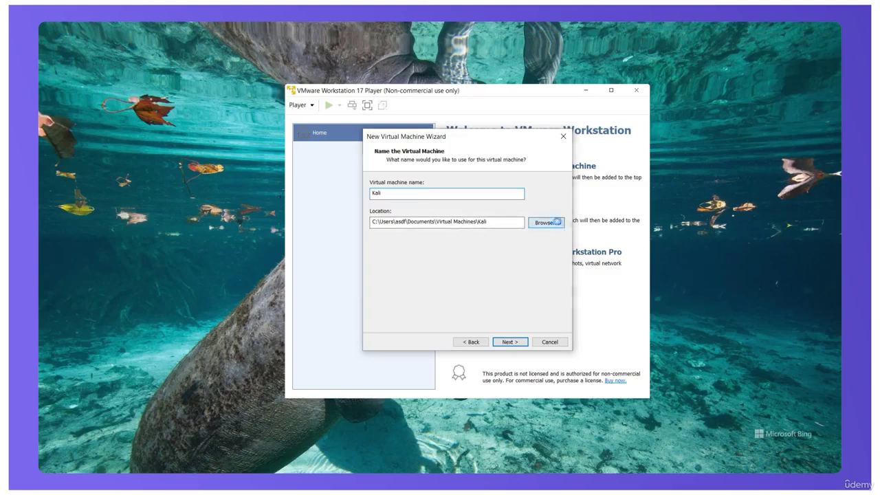
pyautogui.scroll(-4, 456, 266)
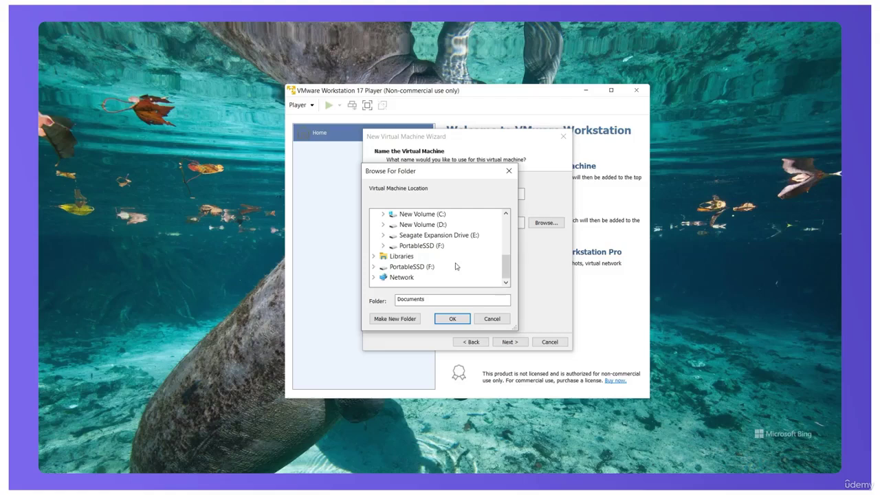
pyautogui.click(421, 267)
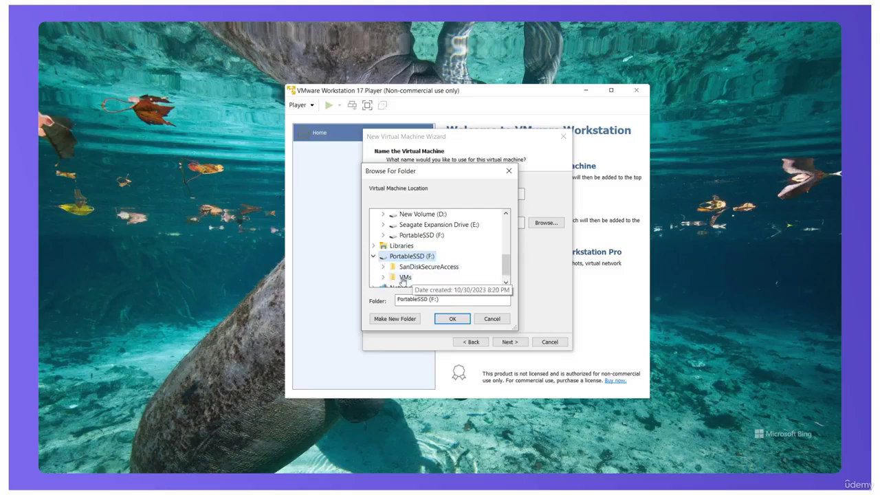
pyautogui.click(404, 278)
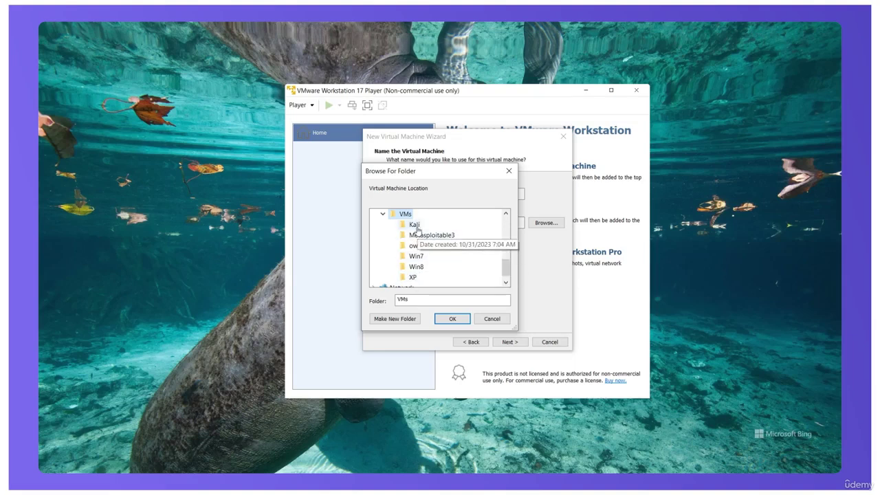
pyautogui.click(415, 225)
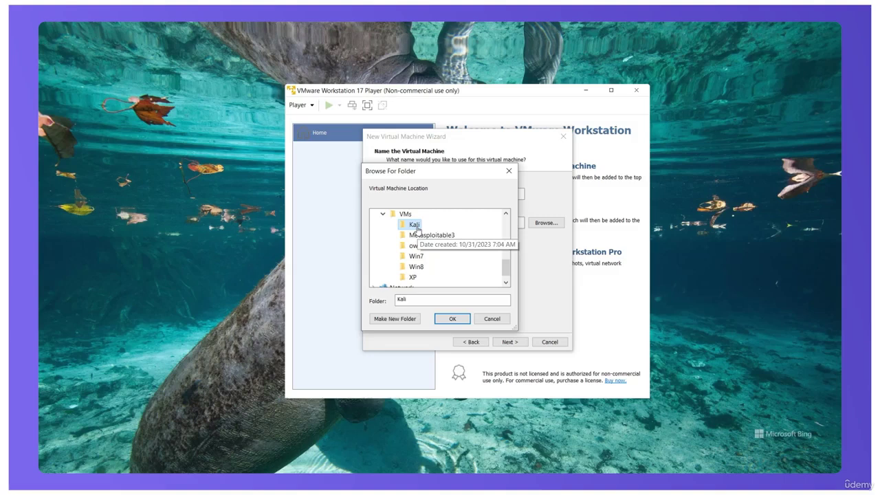
pyautogui.click(452, 320)
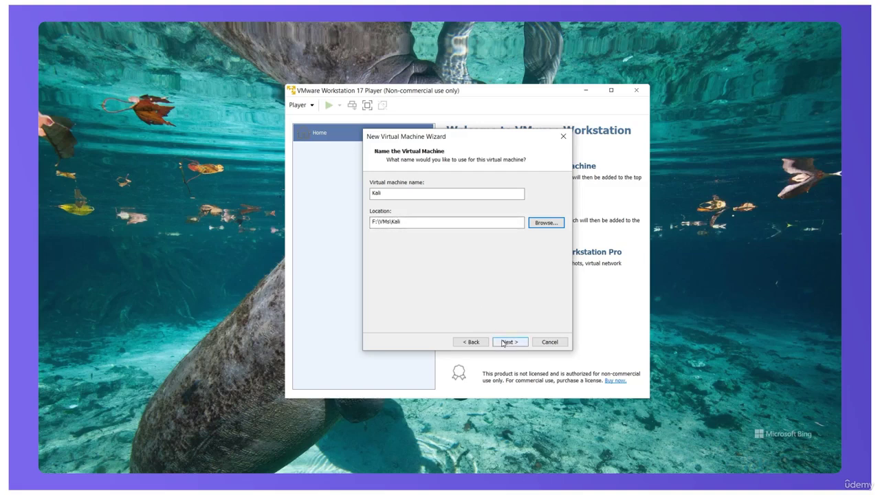
# Step: Accept the 20.0 GB maximum disk size split into multiple files
pyautogui.click(503, 342)
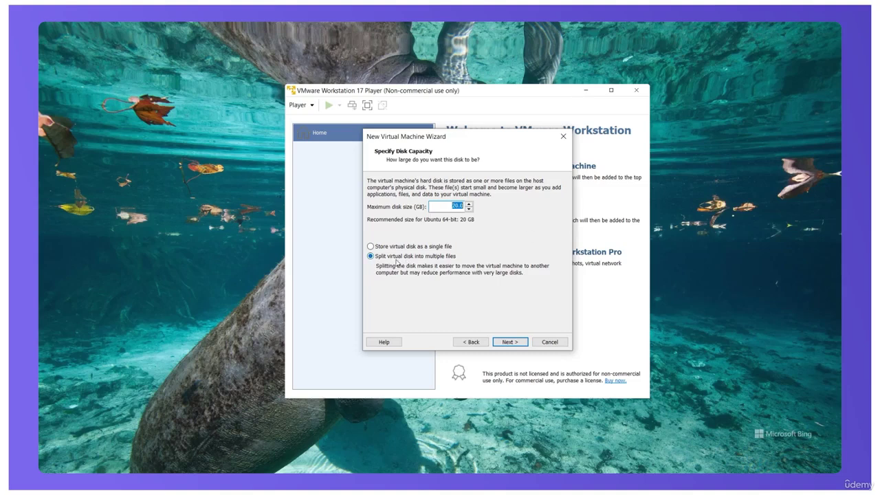
pyautogui.click(509, 343)
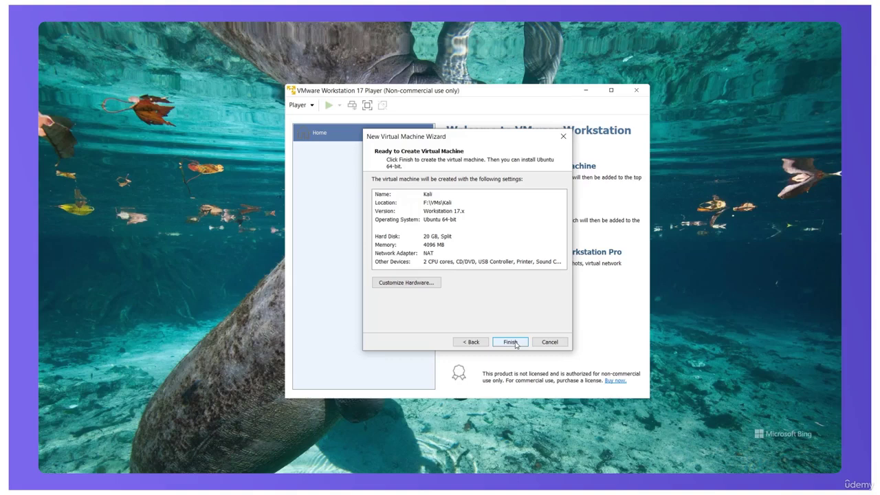
# Step: Finish the wizard to create the Kali VM (20 GB disk, 4096 MB memory, NAT)
pyautogui.click(511, 342)
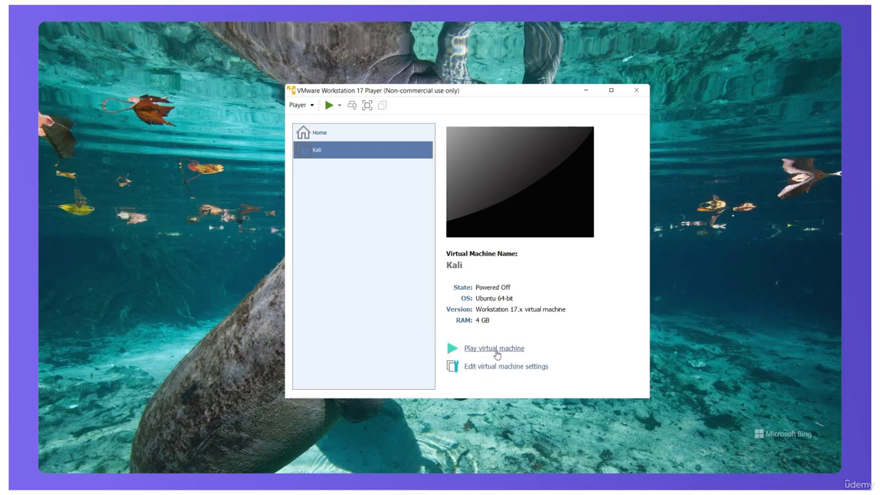
# Step: Power on the Kali VM and choose Graphical install from the boot menu
pyautogui.click(495, 349)
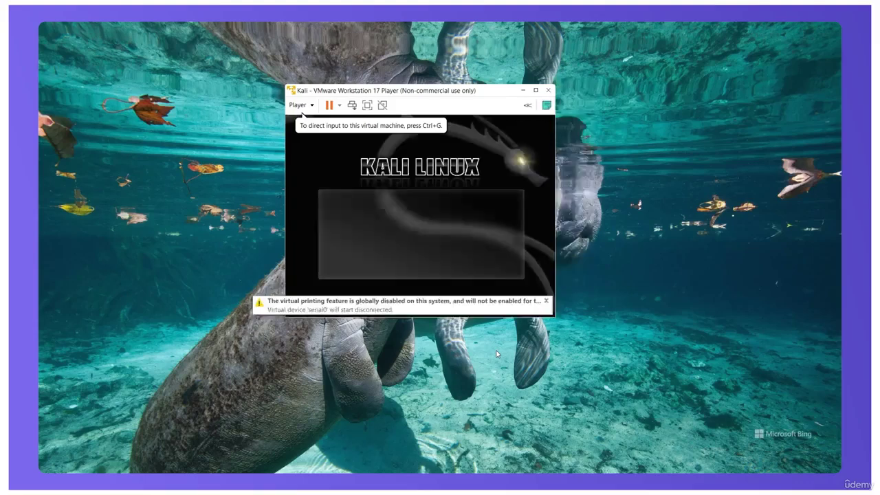
pyautogui.click(370, 215)
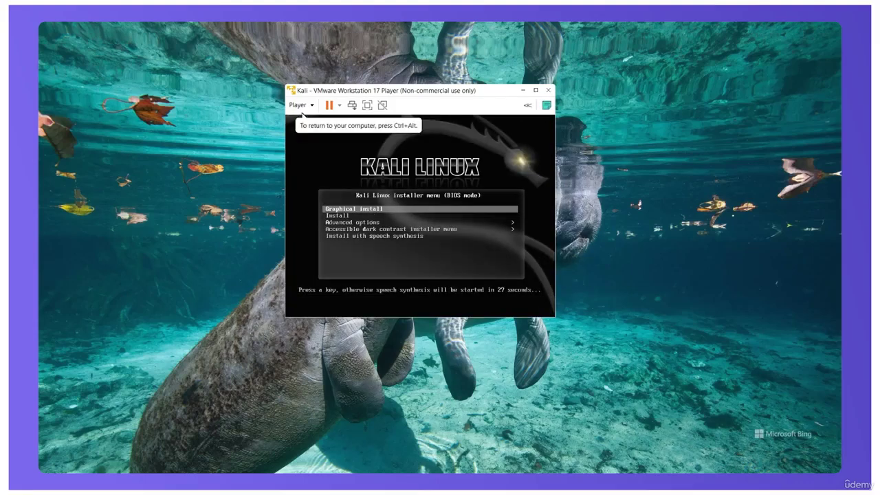
pyautogui.press('Return')
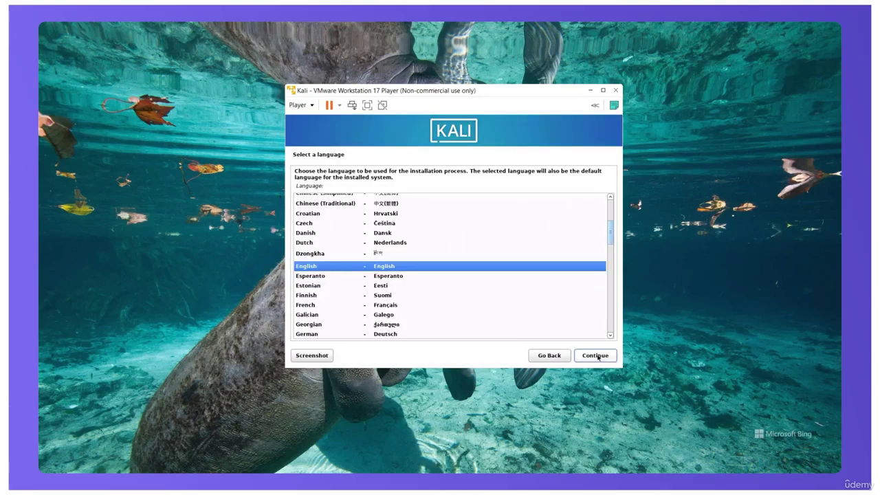
# Step: Accept English language, United States location and American English keyboard in the installer
pyautogui.click(596, 356)
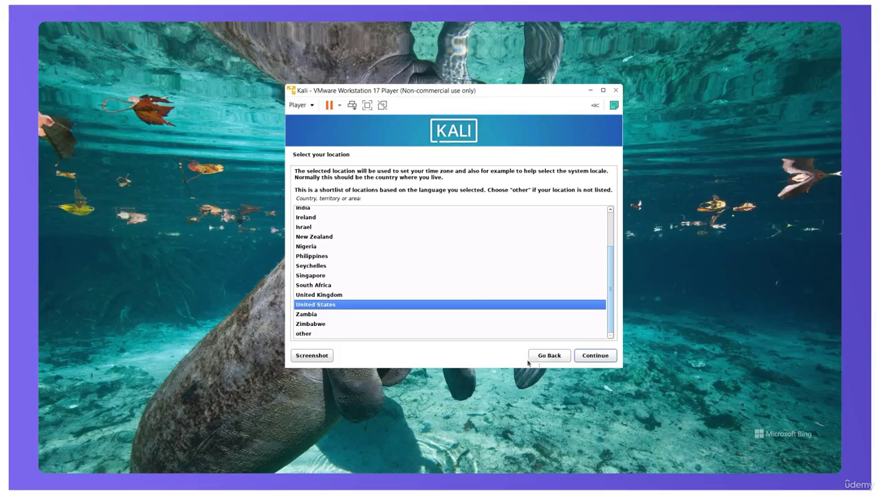
pyautogui.click(593, 355)
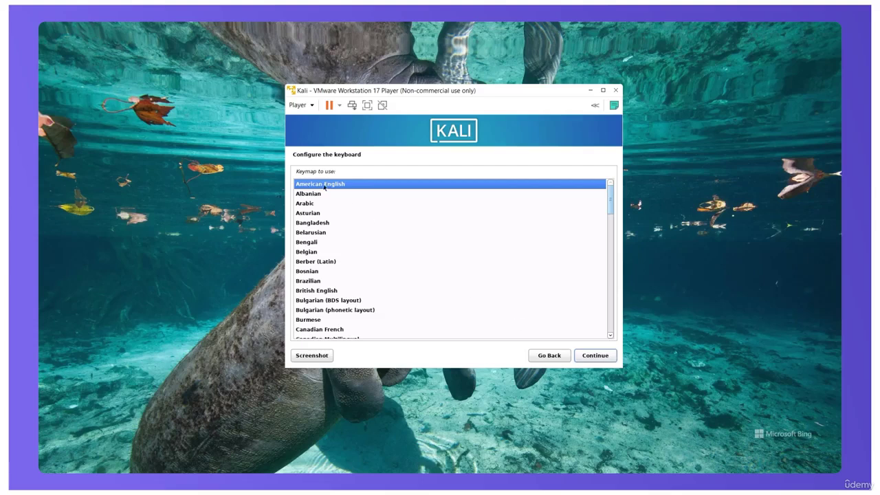
pyautogui.click(599, 358)
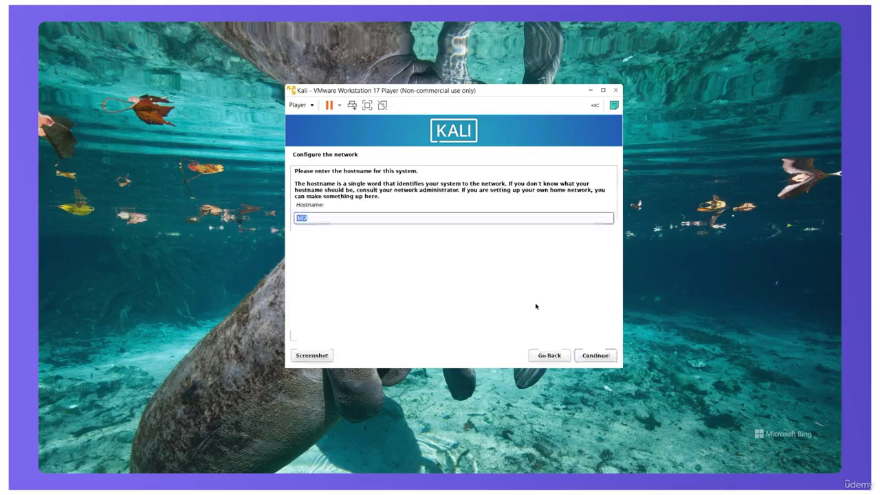
# Step: Set the hostname to kali and keep localdomain as the domain name
pyautogui.write('kal')
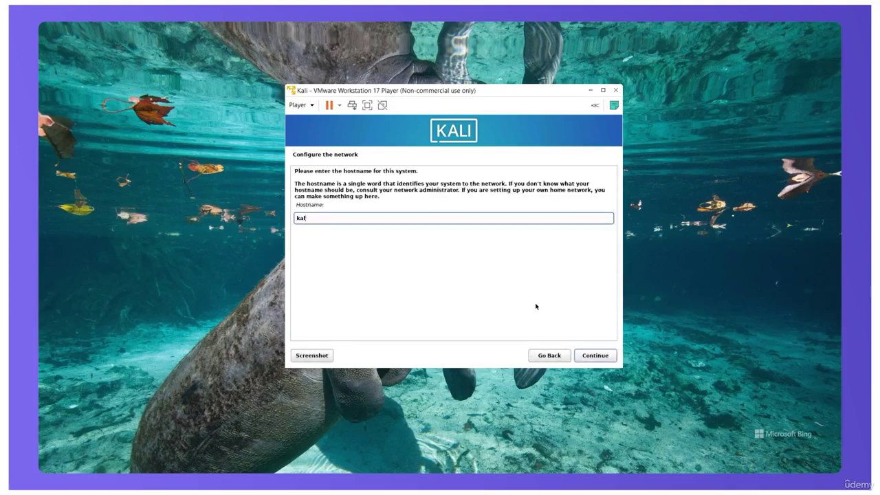
pyautogui.click(602, 357)
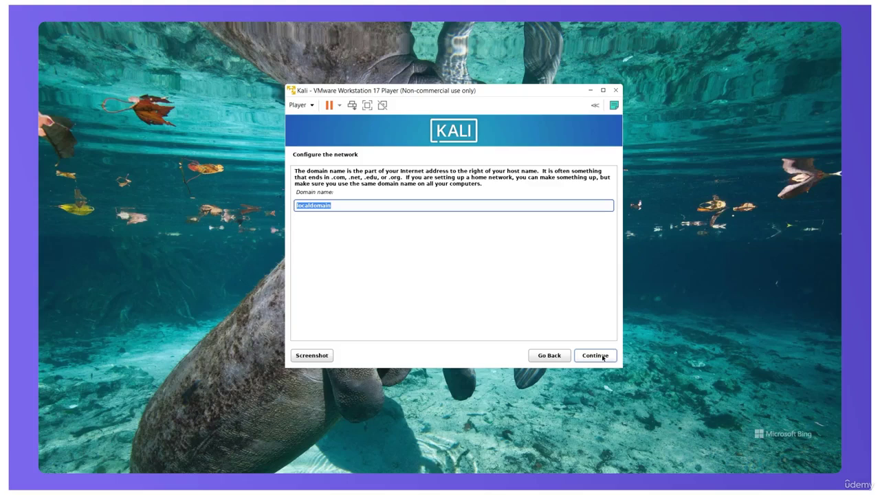
pyautogui.click(601, 356)
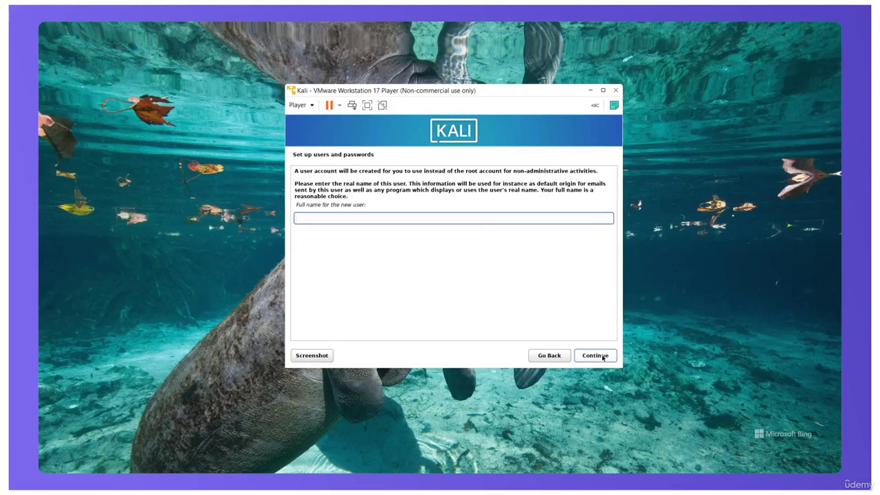
# Step: Enter the user's full name, accept the suggested username, and set the account password twice
pyautogui.write('kali')
pyautogui.click(605, 357)
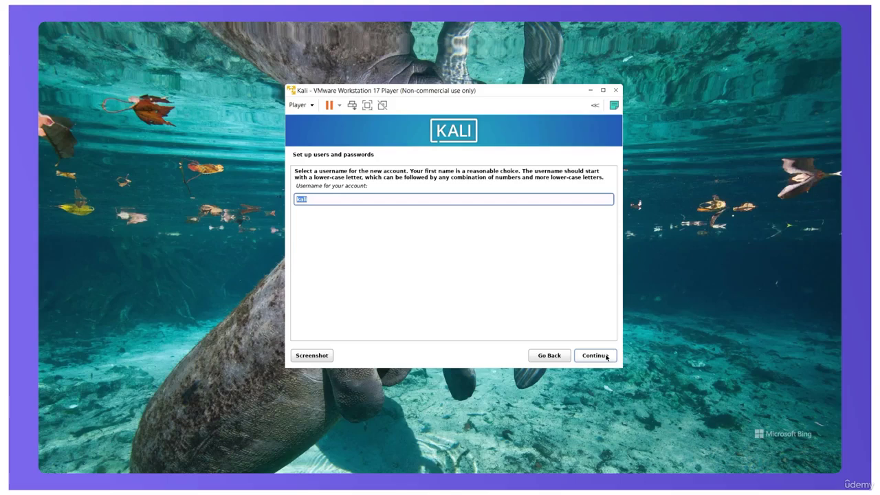
pyautogui.click(606, 357)
pyautogui.write('kalikali')
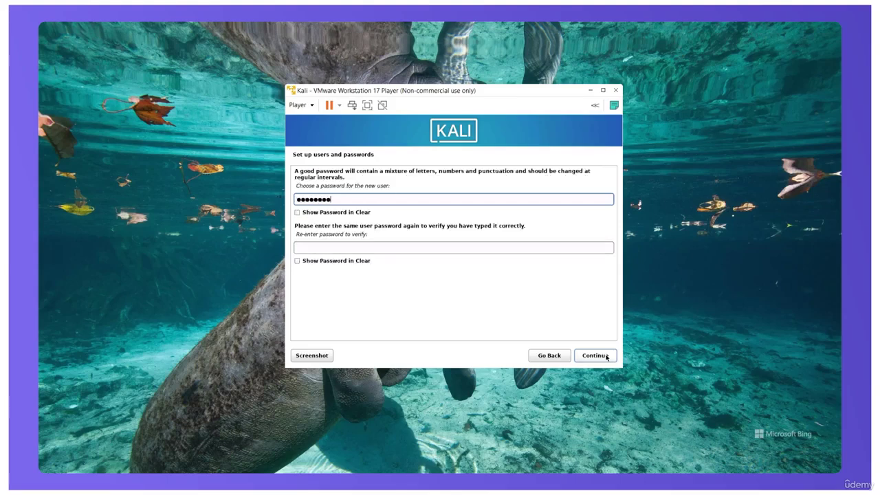
pyautogui.click(456, 247)
pyautogui.write('kalikali')
pyautogui.click(297, 213)
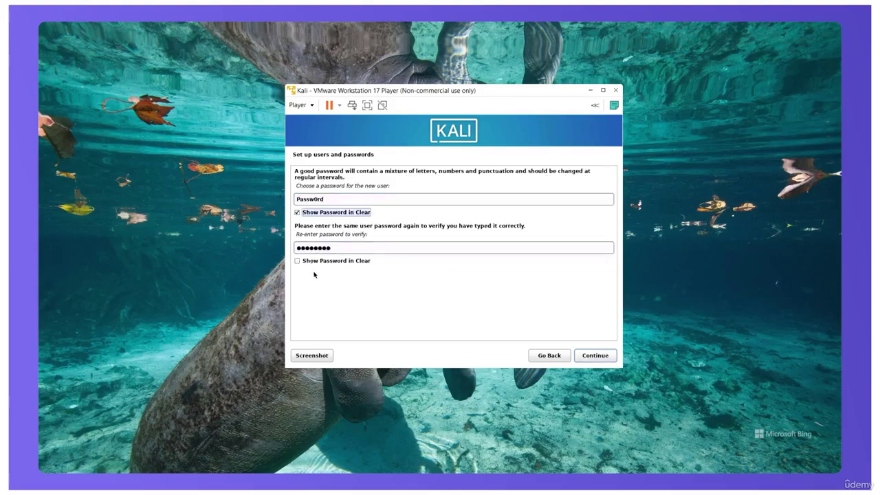
pyautogui.click(298, 261)
pyautogui.click(591, 357)
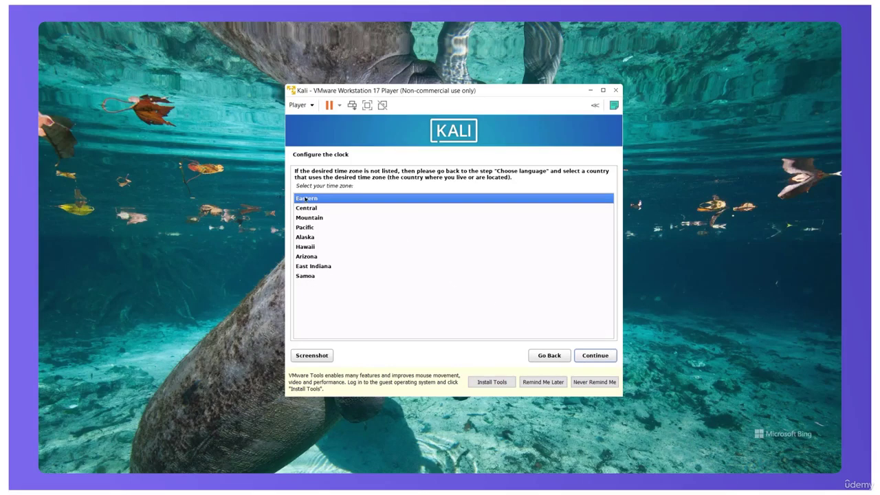
# Step: Pick the Central time zone, then guided-partition all of disk sda with all files in one partition
pyautogui.click(312, 210)
pyautogui.click(603, 357)
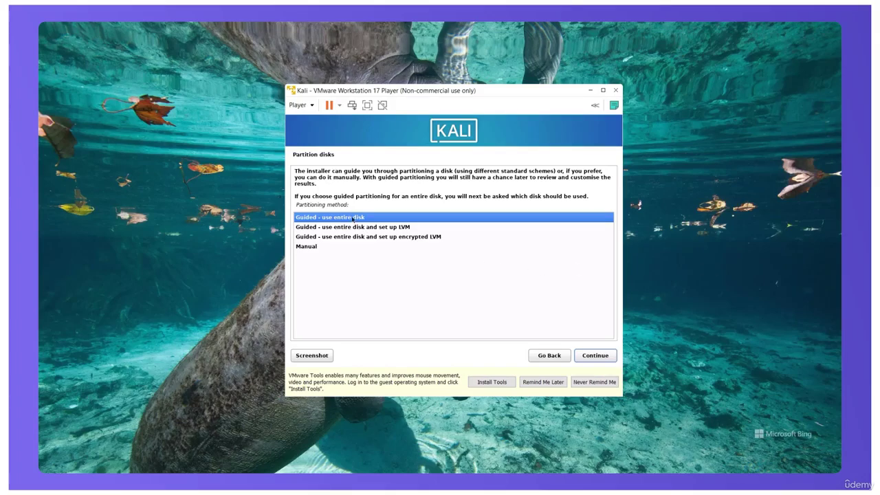
pyautogui.click(595, 356)
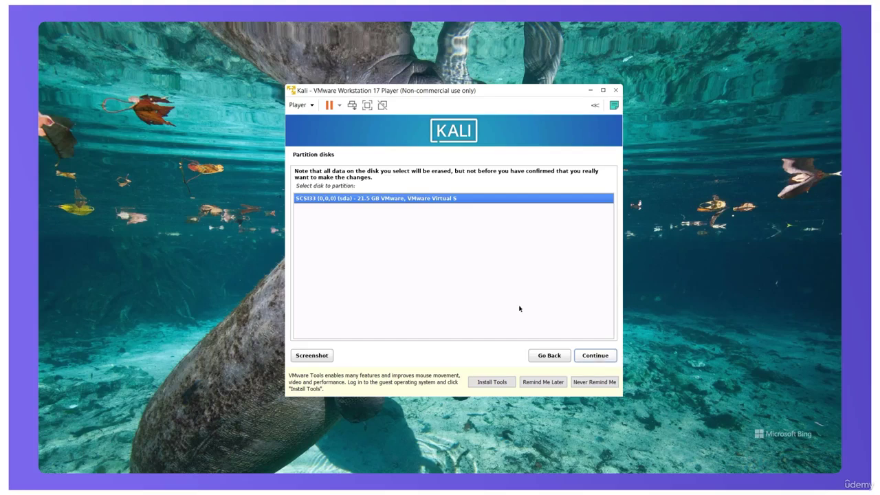
pyautogui.click(593, 357)
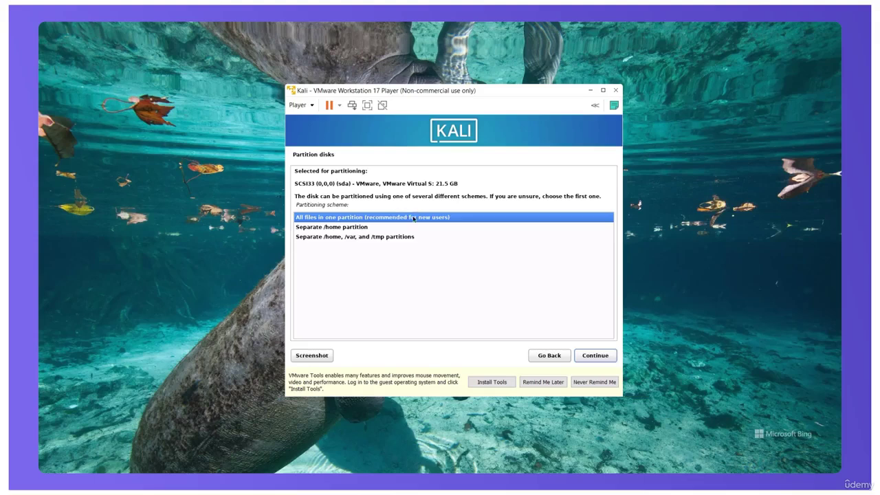
pyautogui.click(602, 359)
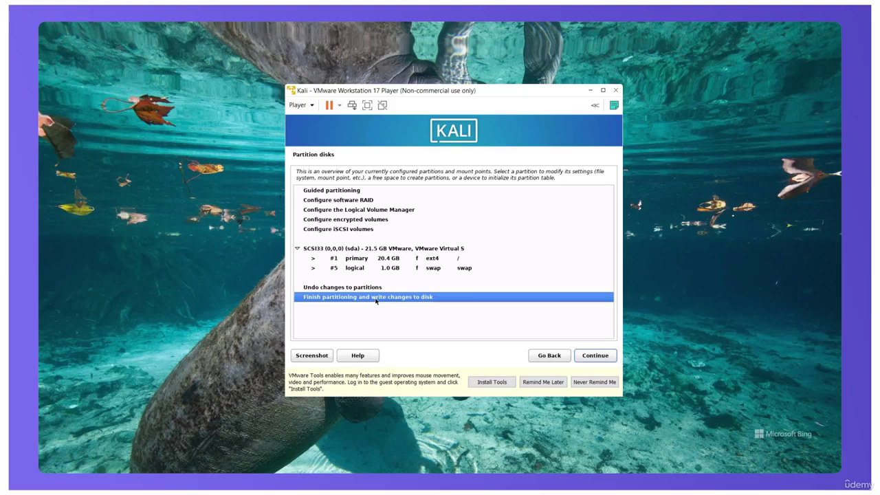
pyautogui.click(598, 357)
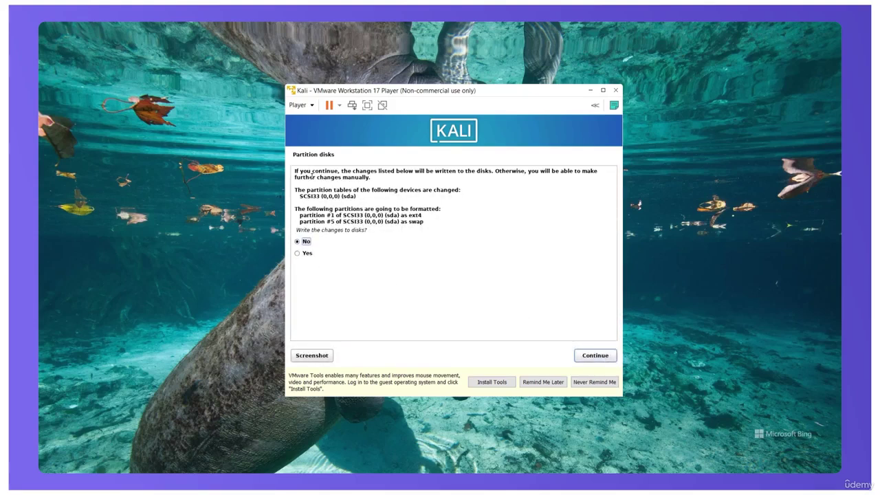
# Step: Write the partition changes to disk and install the GRUB boot loader on /dev/sda
pyautogui.click(297, 254)
pyautogui.click(593, 355)
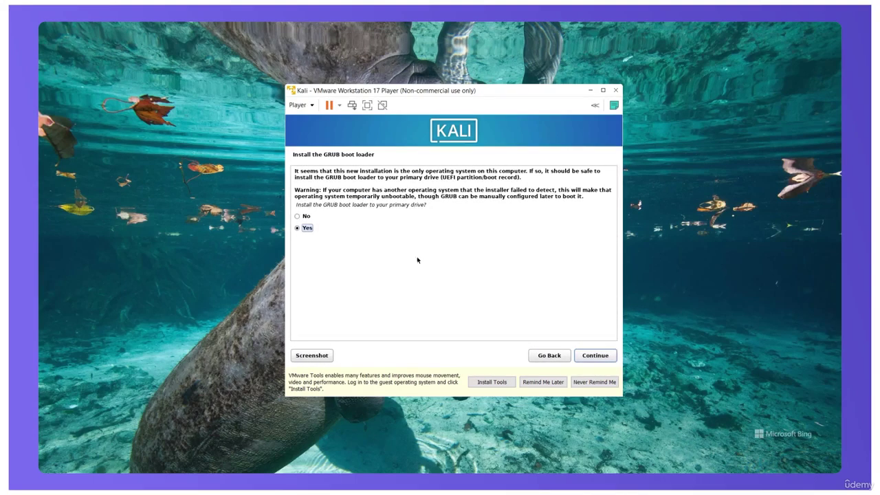
pyautogui.click(594, 358)
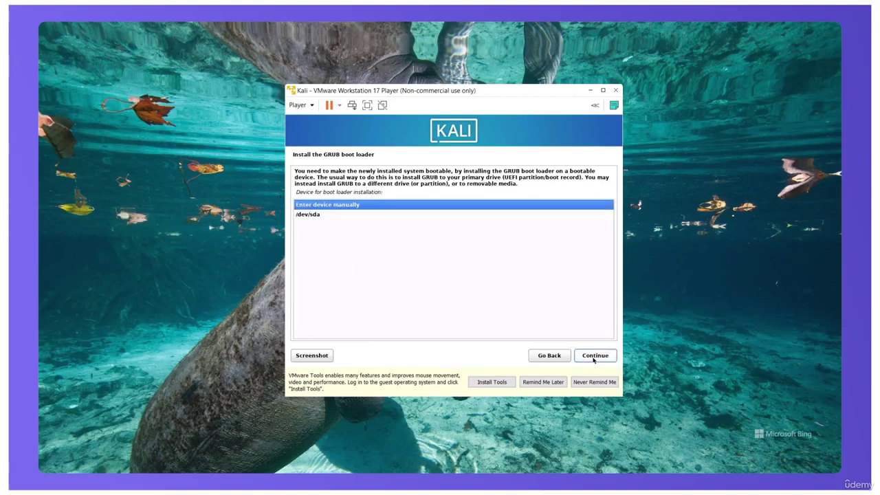
pyautogui.click(317, 216)
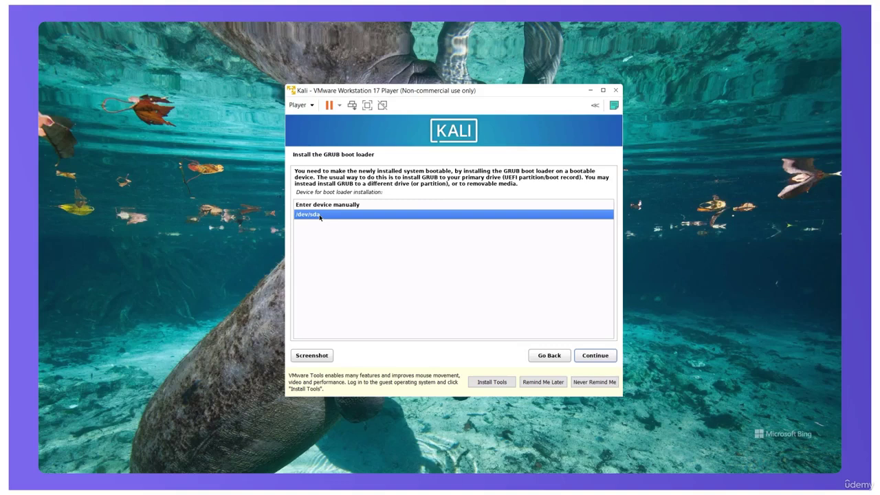
pyautogui.click(591, 358)
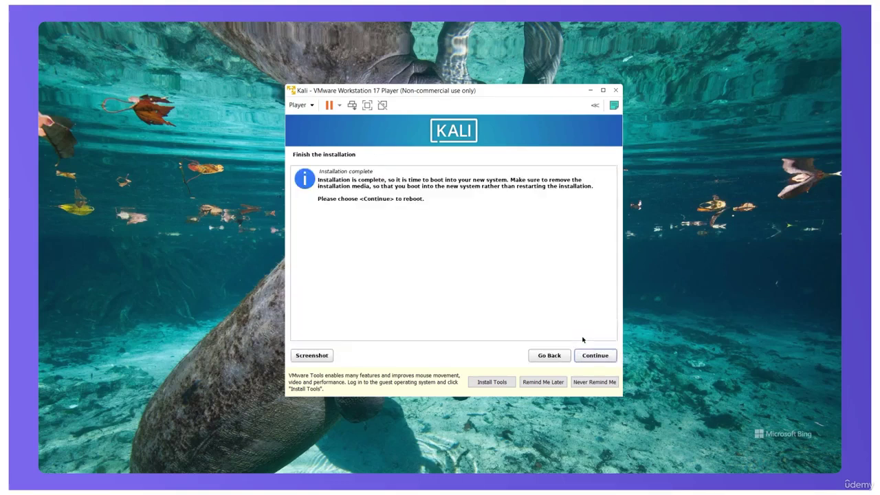
# Step: Reboot into the installed Kali, sign in with the account's username and password, and release input to the host
pyautogui.click(595, 355)
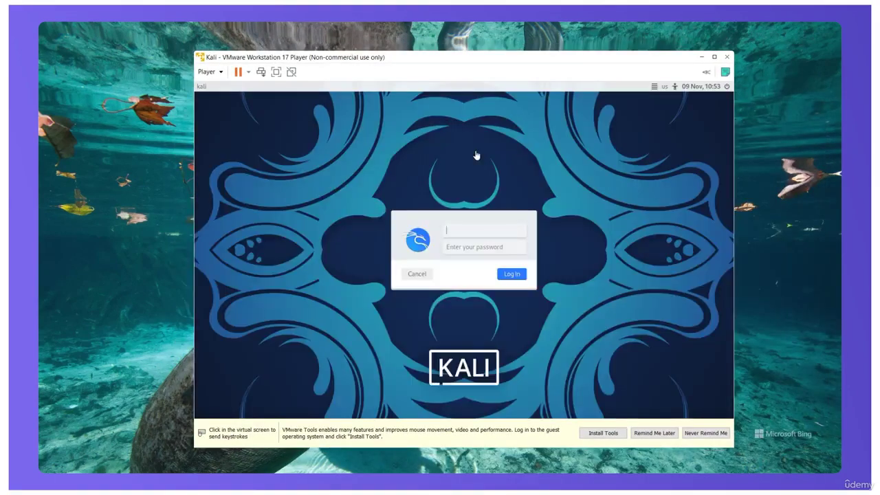
pyautogui.click(470, 230)
pyautogui.write('kali')
pyautogui.press('Tab')
pyautogui.write('kali')
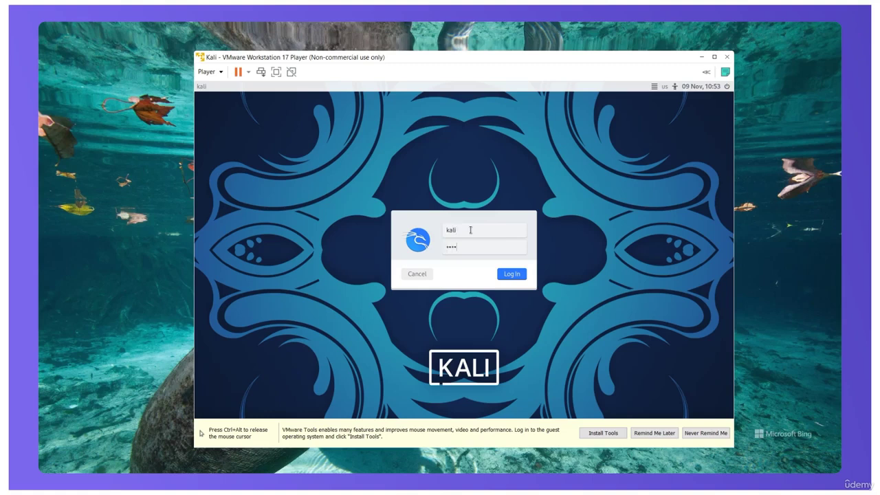
pyautogui.press('Return')
pyautogui.write('kali')
pyautogui.press('Return')
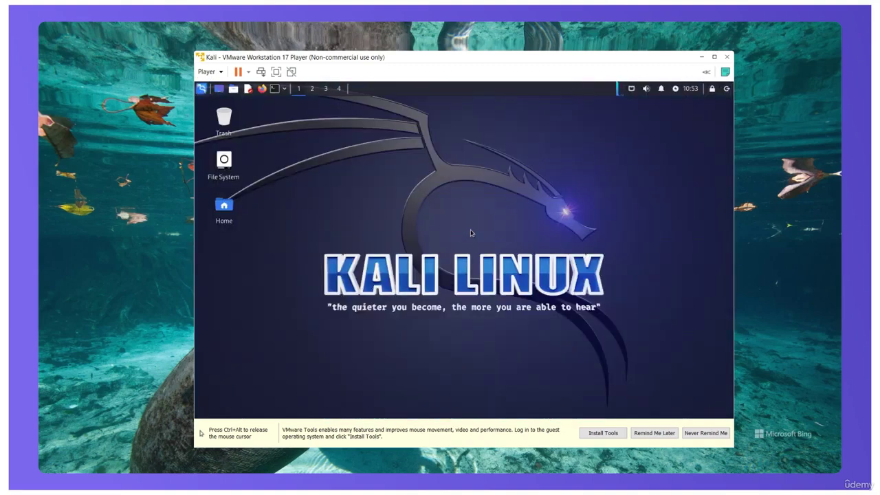
pyautogui.hotkey('ctrl', 'alt')
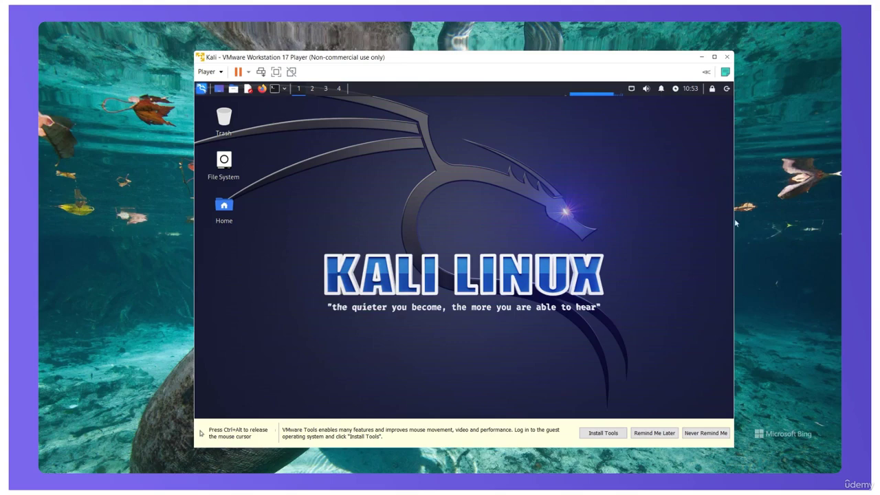